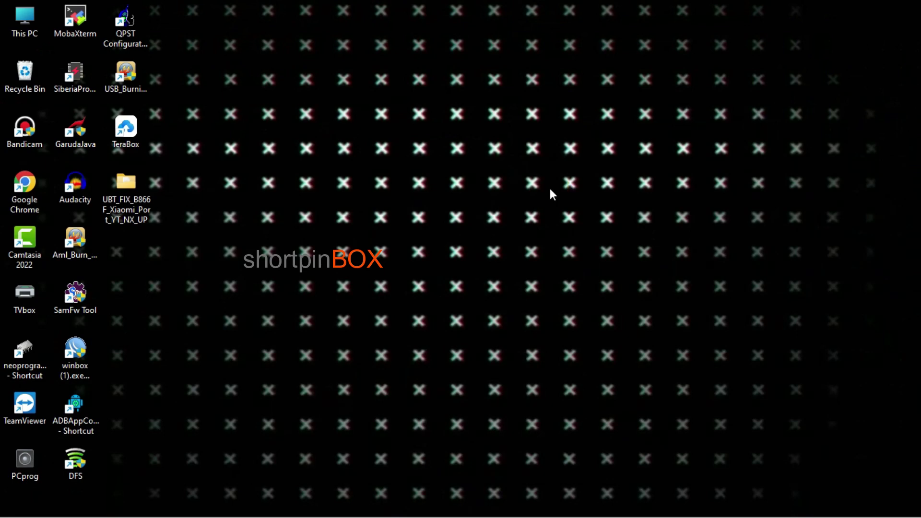
Launch the Amlogic USB burn tool and load the UBT_FIX_B866F_Xiaomi_Port_YT_NX_UP.img image from its folder on the Desktop
double_click(73, 239)
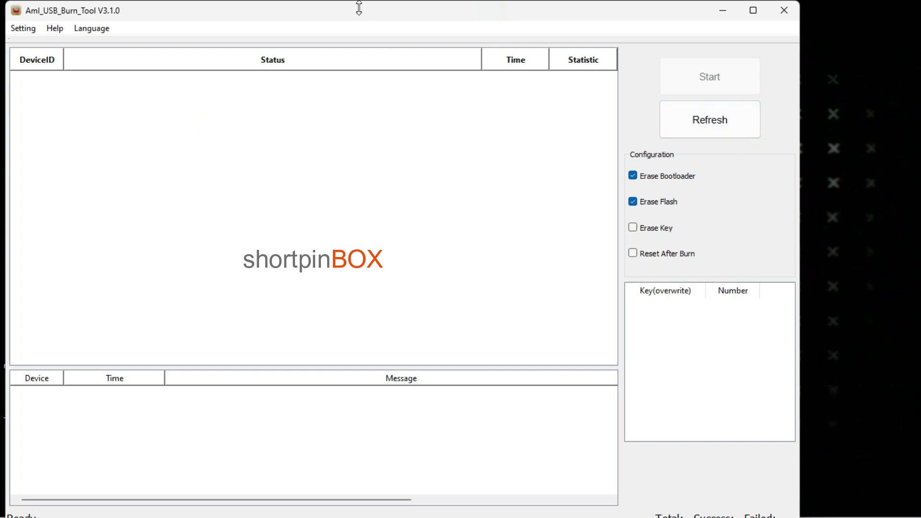
drag(359, 8, 333, 22)
click(34, 39)
click(33, 56)
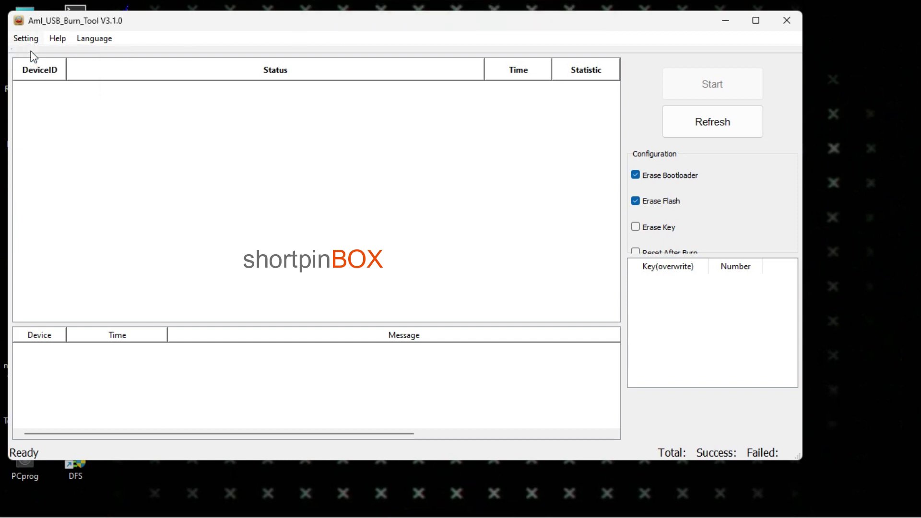
scroll(72, 192, up, 5)
click(59, 185)
double_click(404, 179)
click(308, 152)
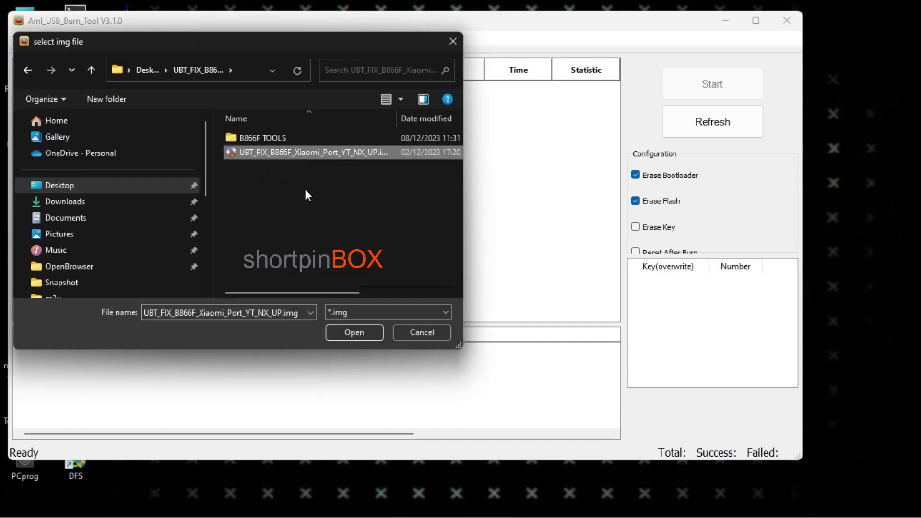
click(354, 336)
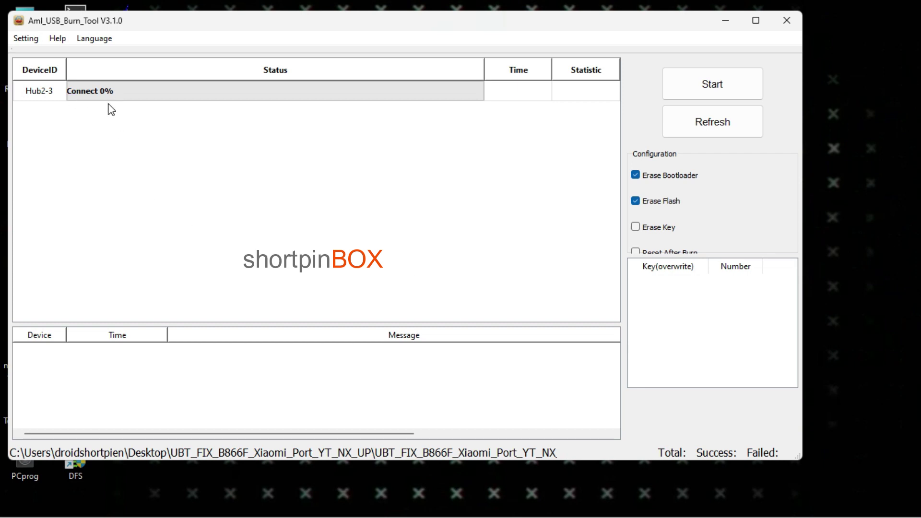
Burn the loaded image to the Hub2-3 device with Erase Bootloader turned off, stopping the session once burning finishes
click(654, 177)
click(714, 88)
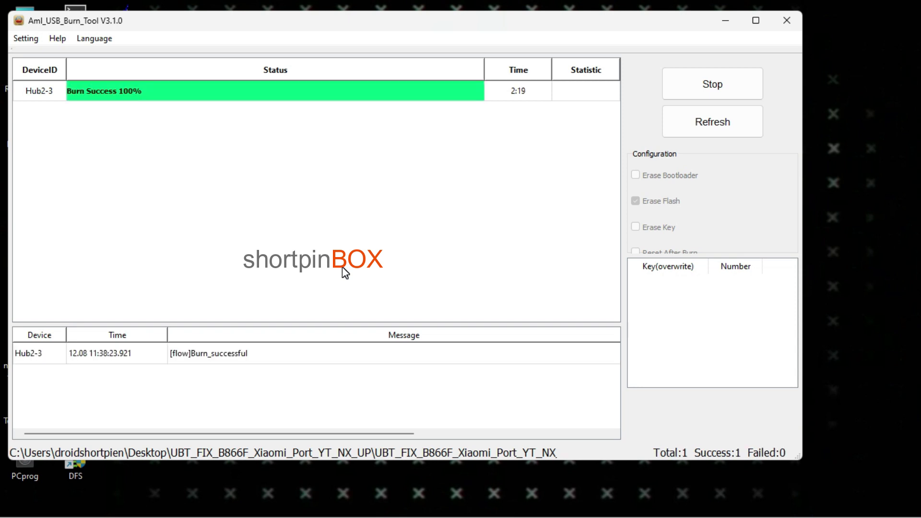
click(689, 97)
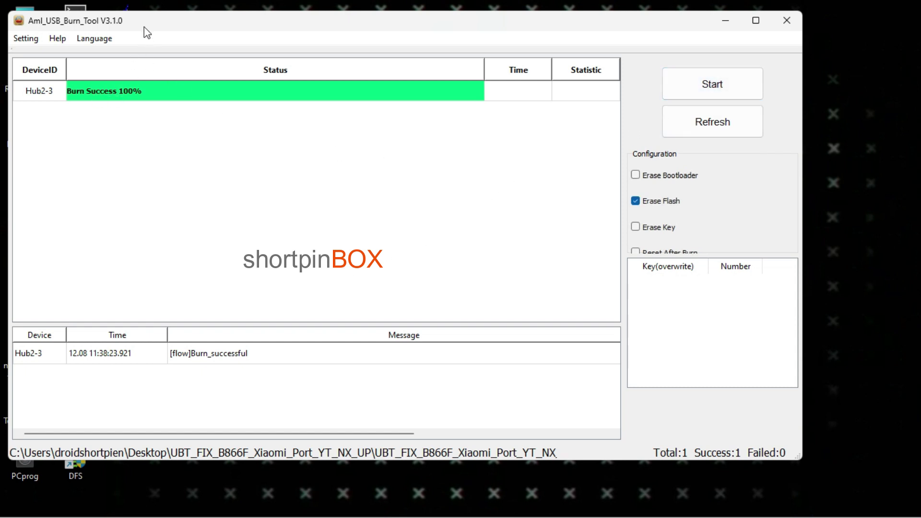
drag(147, 33, 710, 230)
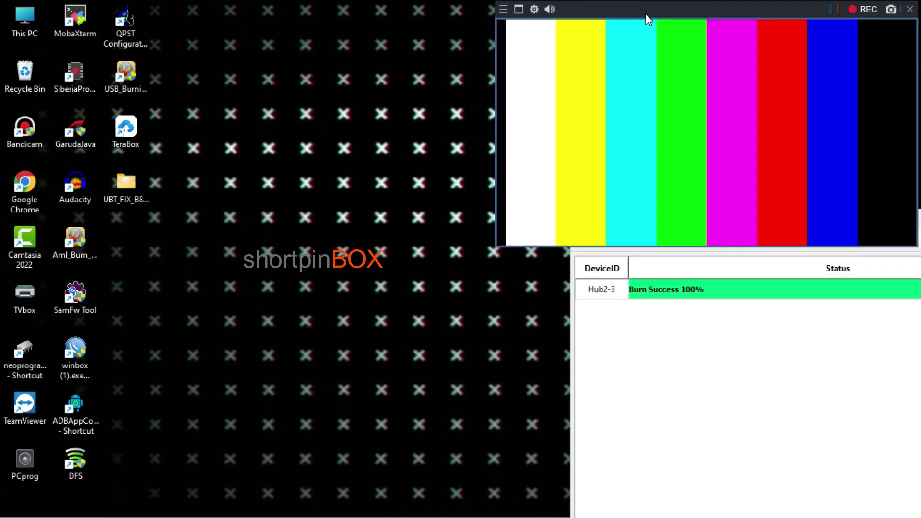
Run B866F TOOLS V1.1.cmd from the B866F TOOLS subfolder of the firmware folder on the desktop
double_click(123, 199)
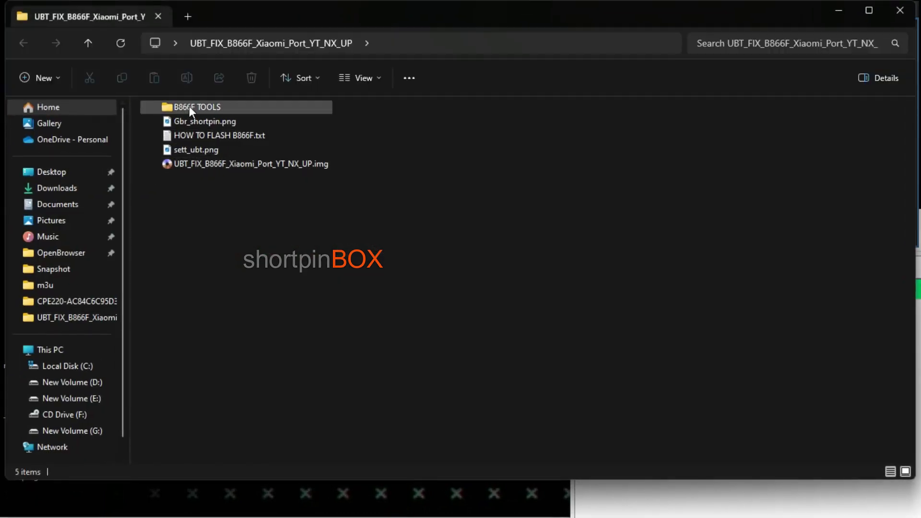
click(189, 108)
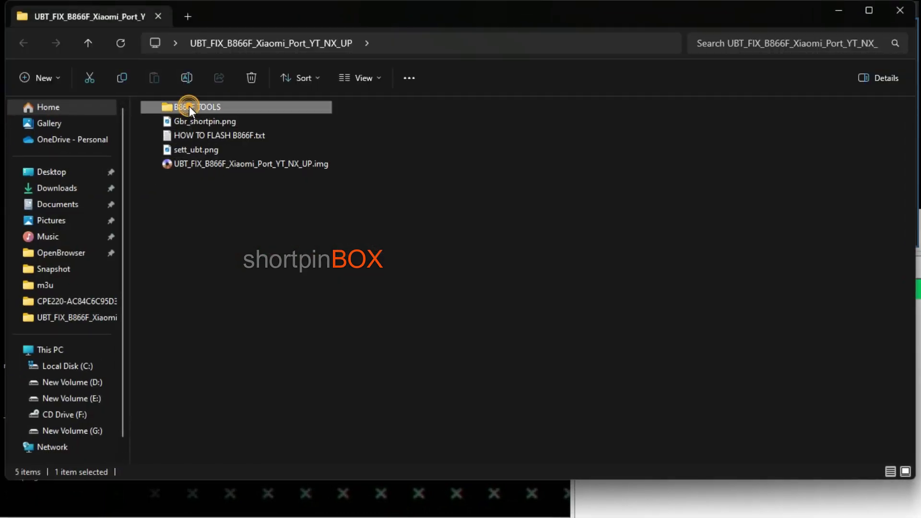
double_click(189, 107)
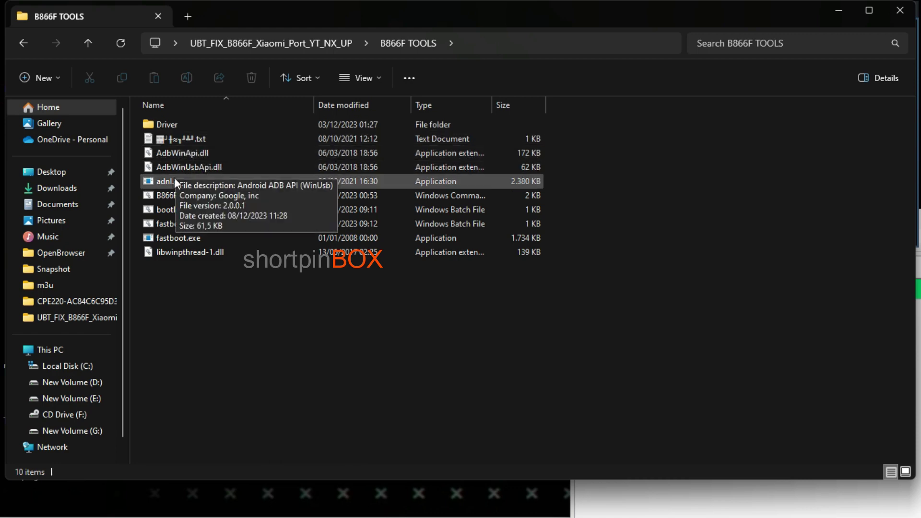
click(173, 198)
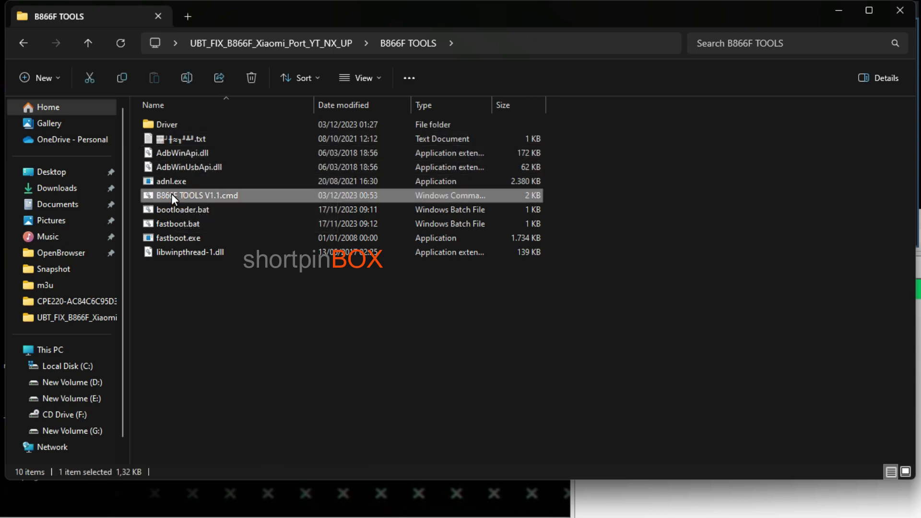
double_click(173, 197)
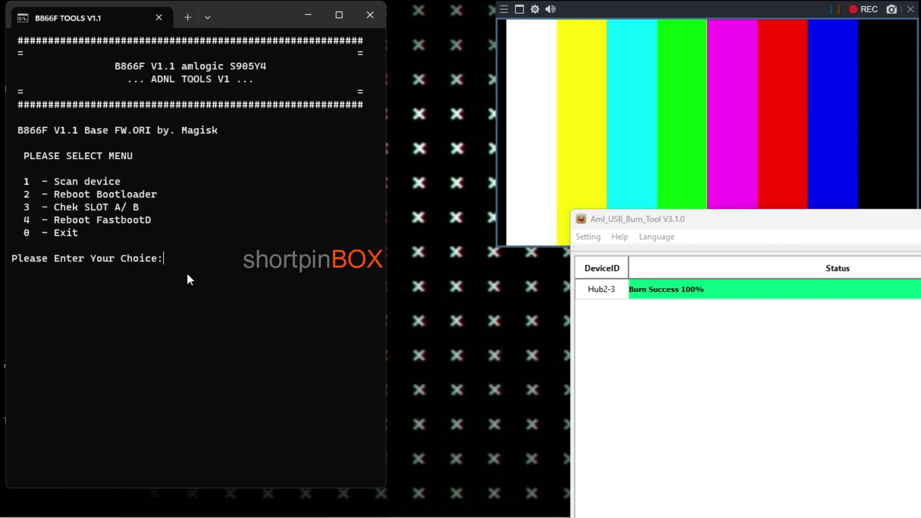
Scan for the connected device with menu choice 1, review the scan output and return to the menu
text(1)
key(Return)
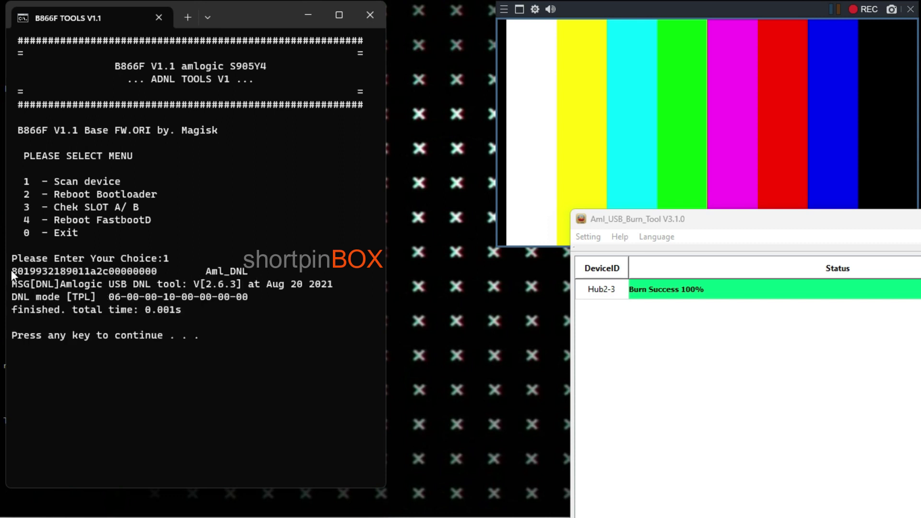
mouse_move(13, 271)
mouse_down()
mouse_move(156, 287)
mouse_move(217, 313)
mouse_up()
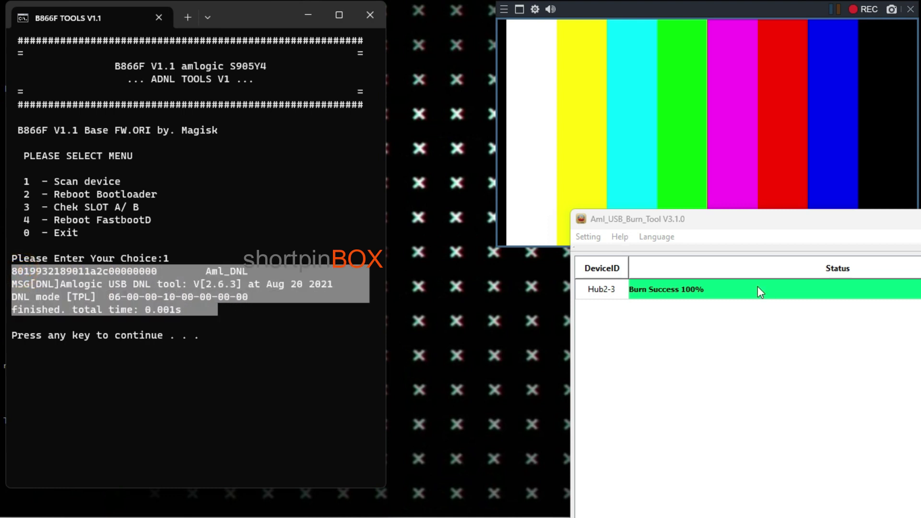
click(231, 349)
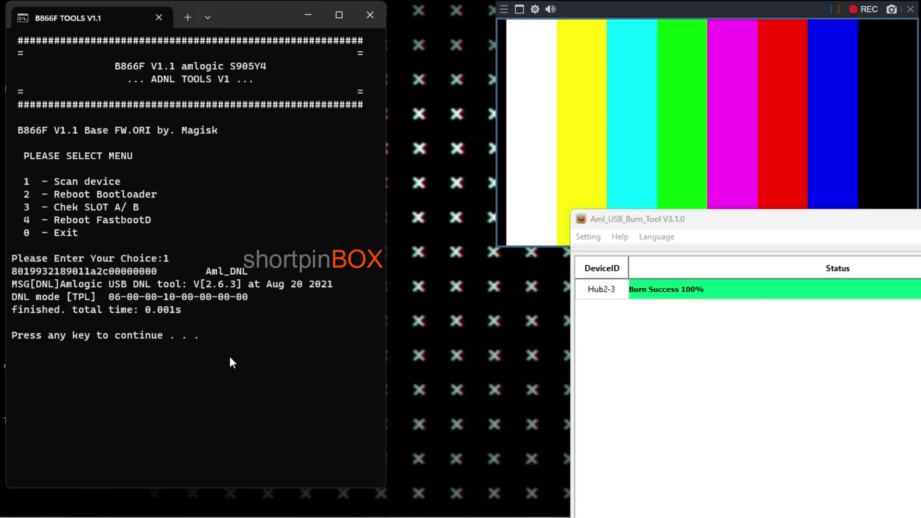
key(Return)
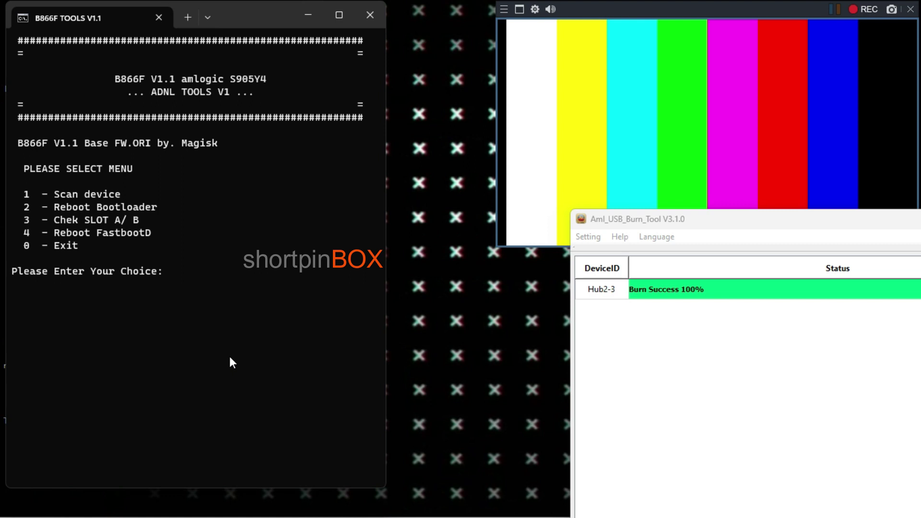
Reboot the device into the bootloader with menu choice 2 and return to the tool's menu
text(2)
key(Return)
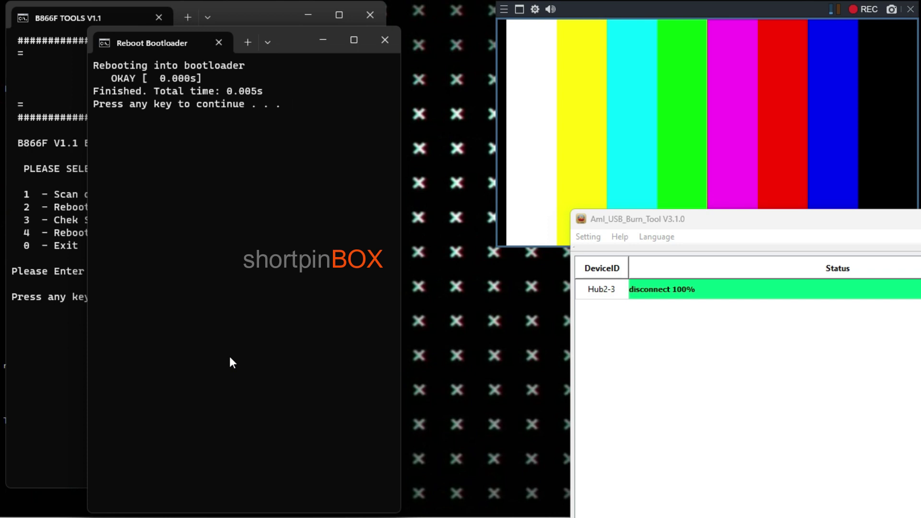
key(Return)
click(301, 313)
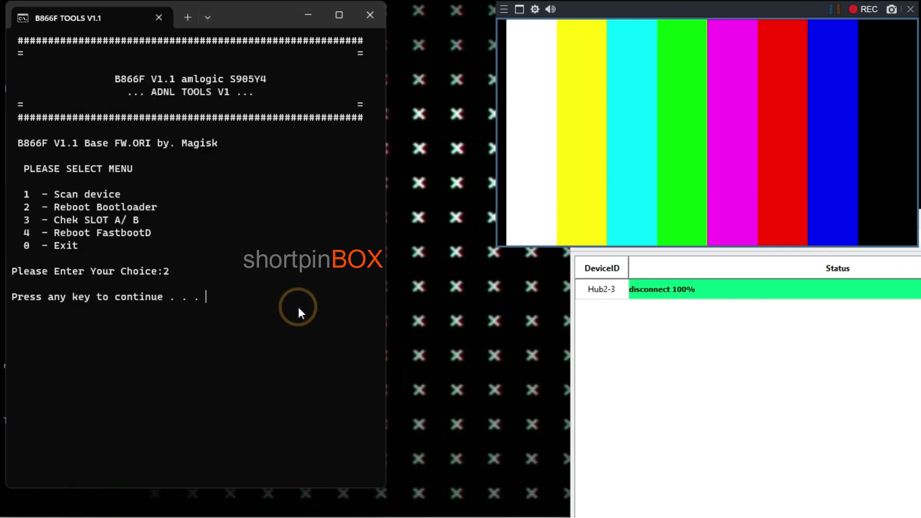
key(Return)
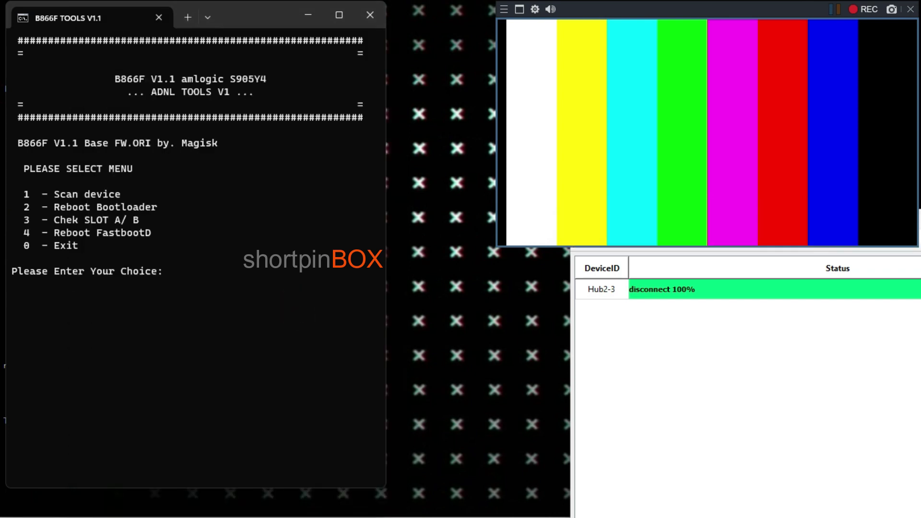
Reboot the device into FastbootD with menu choice 4, and exit the tool with choice 0 once it finishes
text(4)
key(Return)
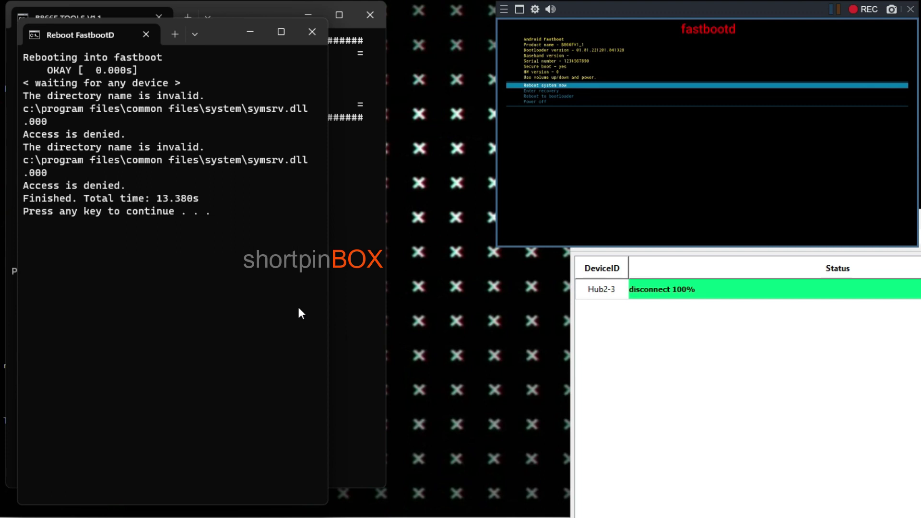
key(Return)
text(0)
key(Return)
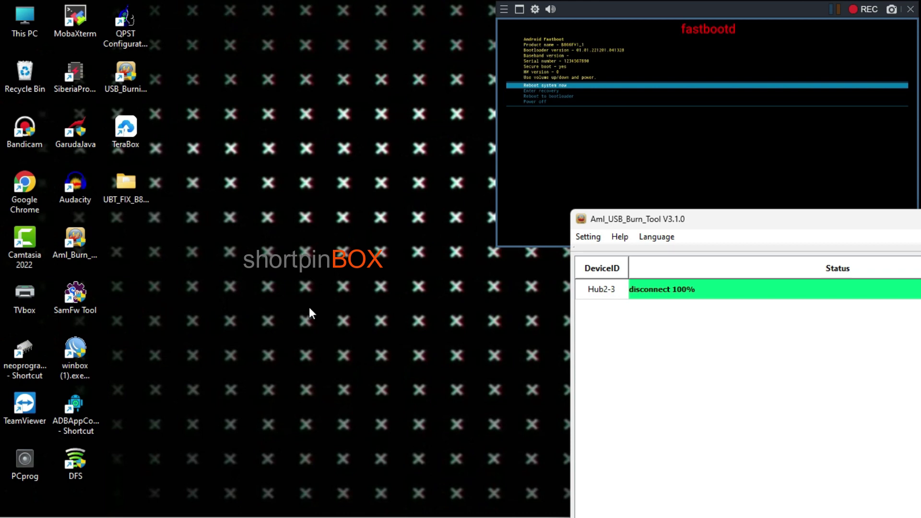
Close the Aml_USB_Burn_Tool and enlarge the capture preview window showing the fastbootd screen
drag(757, 219, 268, 187)
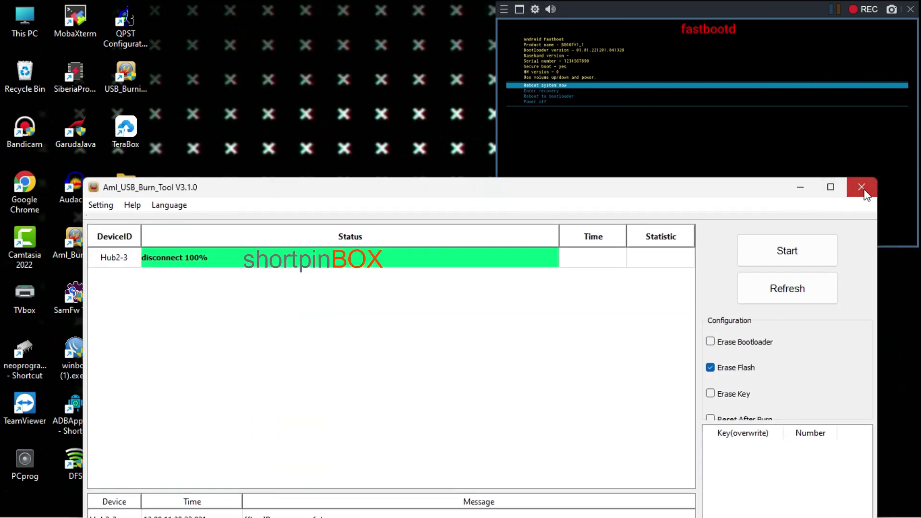
click(861, 187)
drag(502, 243, 381, 371)
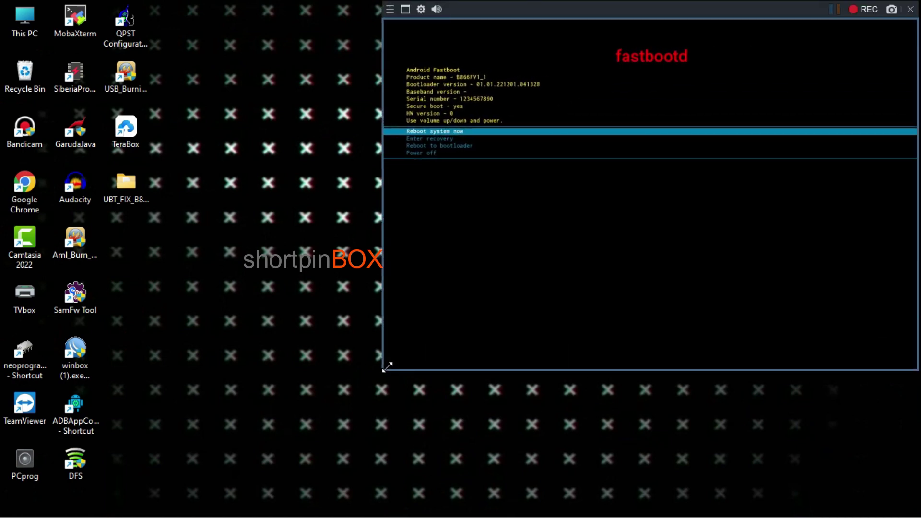
click(315, 413)
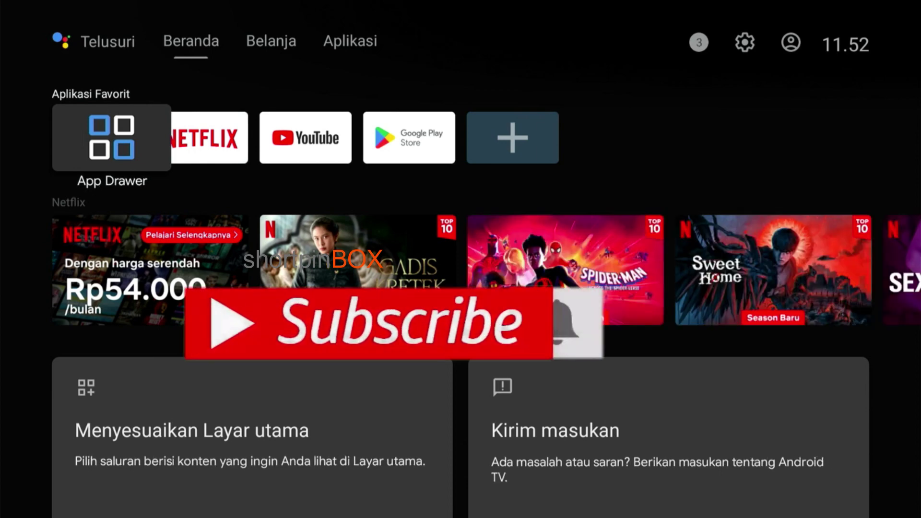
Dismiss the "Tampilan baru dan navigasi lebih mudah" notification on the Android TV home screen
key(Right)
key(Right)
key(Right)
key(Up)
key(Right)
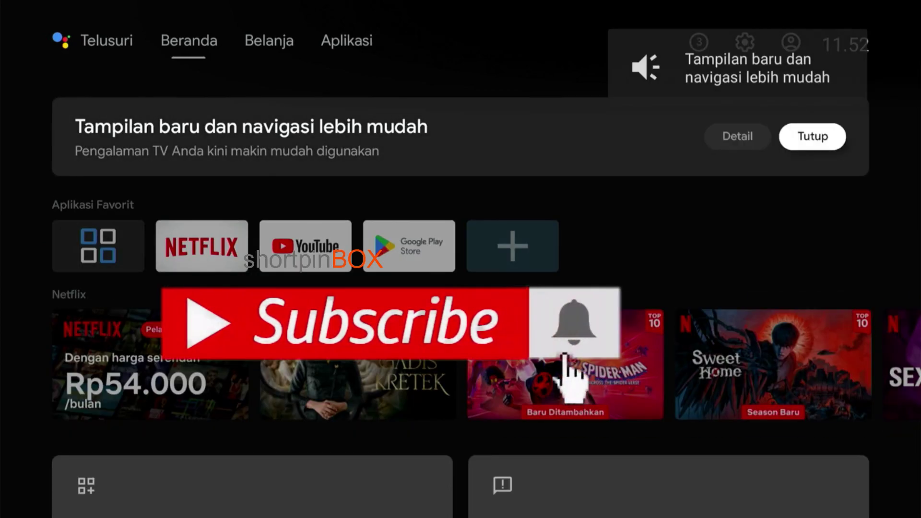
key(Return)
Open the App Drawer from the Aplikasi Favorit row on the home screen
key(Right)
key(Right)
key(Right)
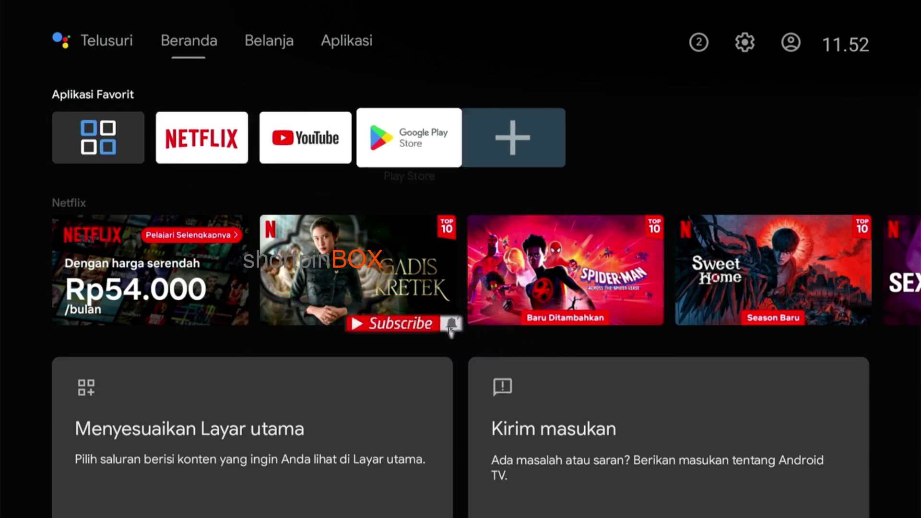
key(Left)
key(Left)
key(Left)
key(Return)
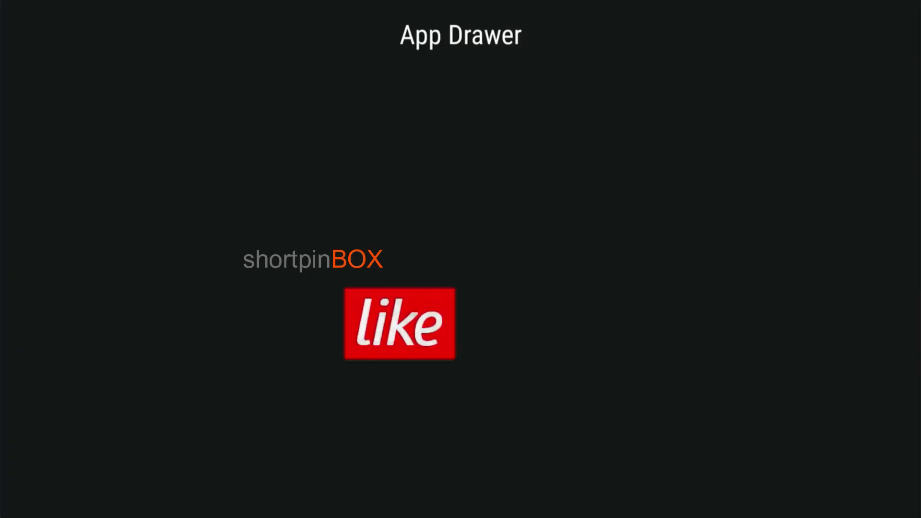
Look through both rows of installed apps in the App Drawer
key(Right)
key(Right)
key(Right)
key(Right)
key(Right)
key(Down)
key(Left)
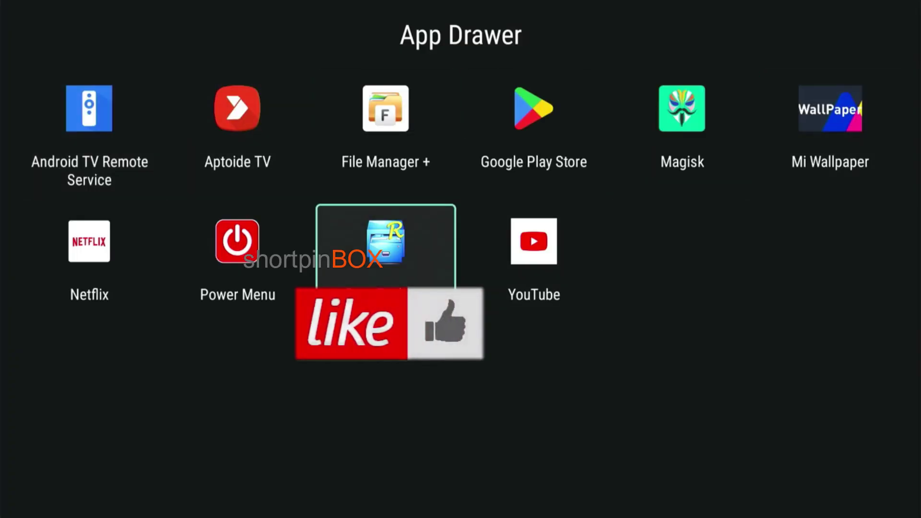
key(Left)
key(Left)
Return to the home screen and dismiss the "Beli dan sewa film di TV Anda" prompt
key(Escape)
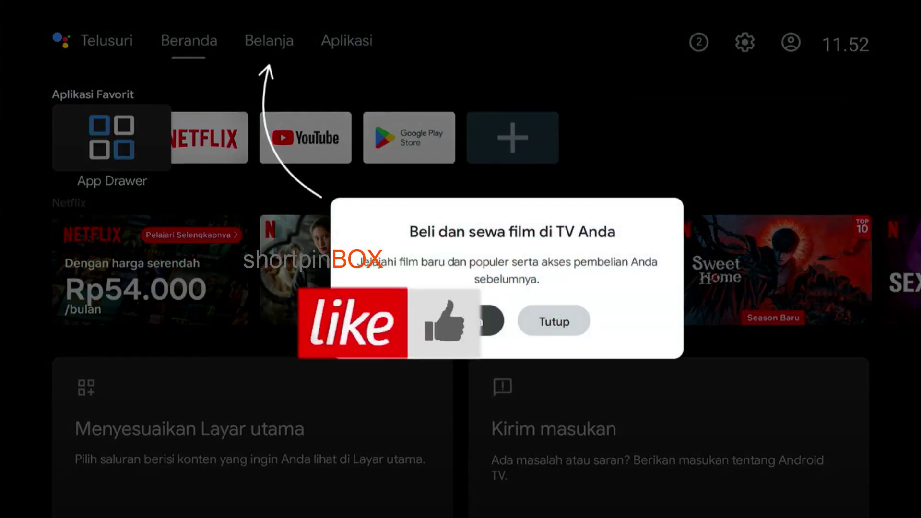
key(Right)
key(Return)
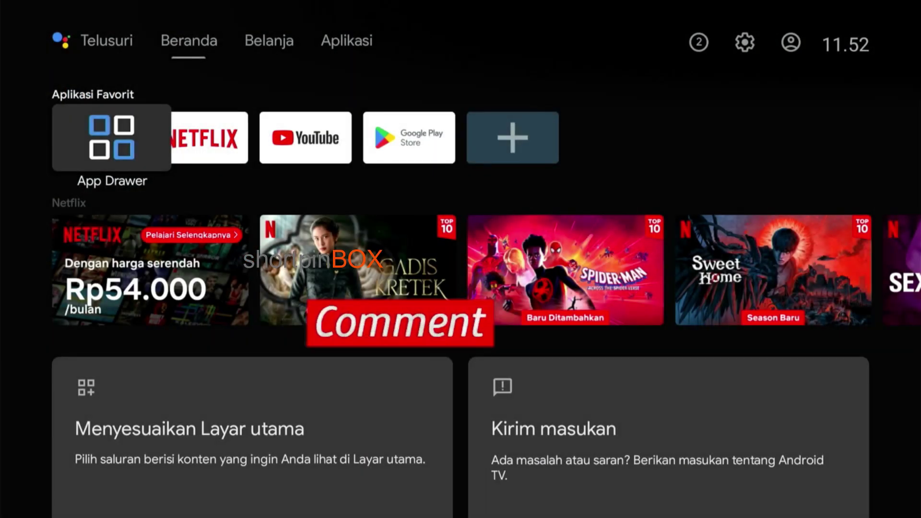
View the films offered in the Belanja section and return to the Beranda section
key(Right)
key(Up)
key(Right)
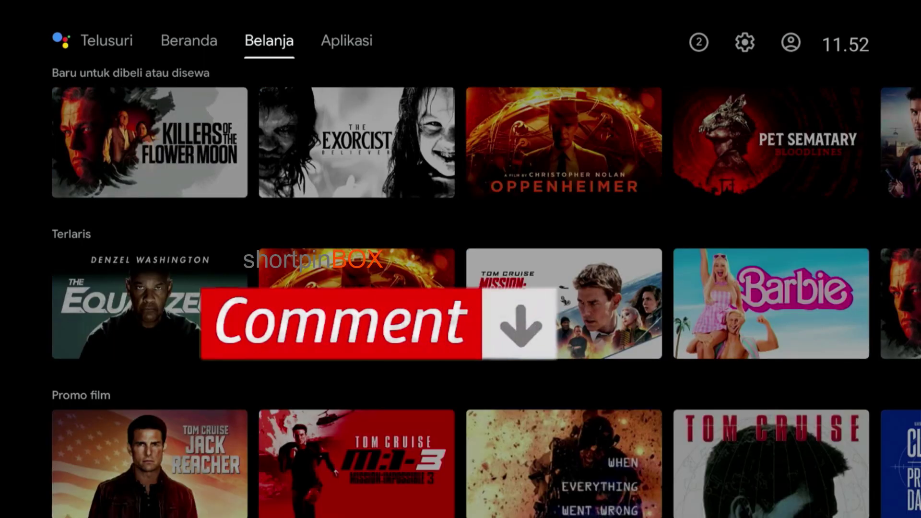
key(Right)
key(Left)
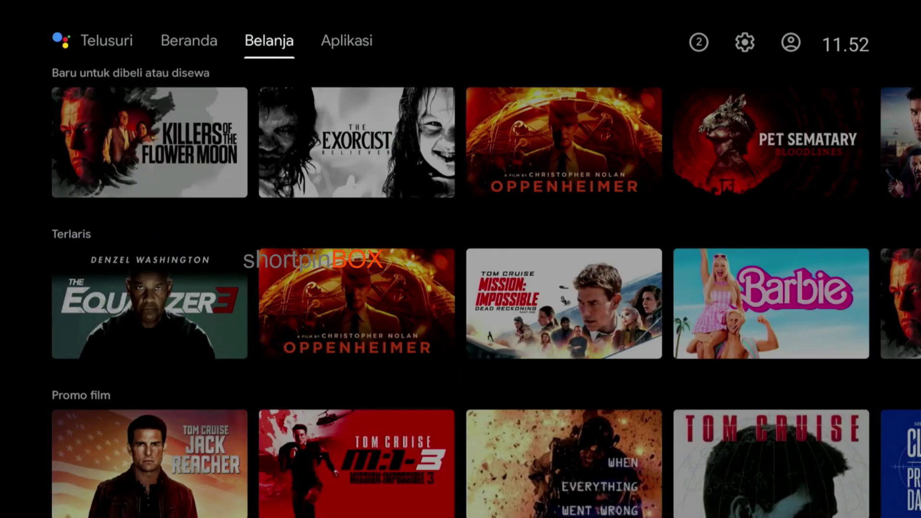
key(Left)
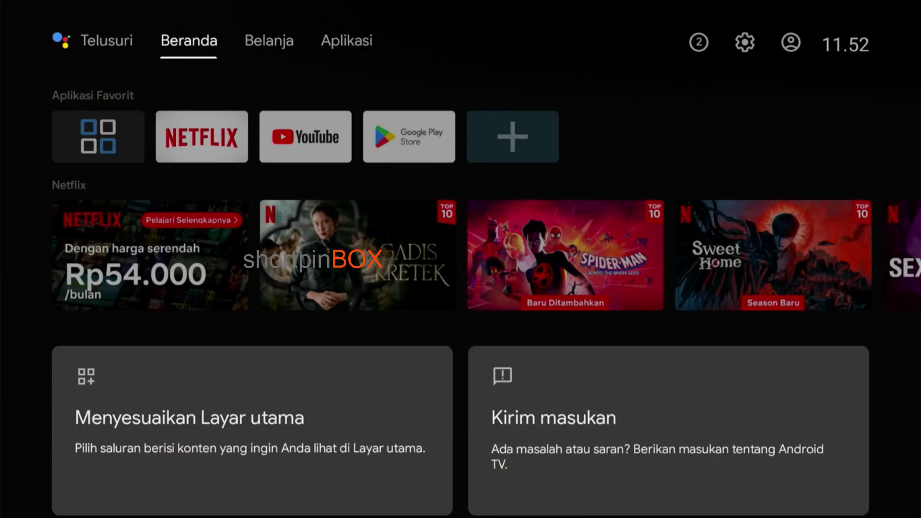